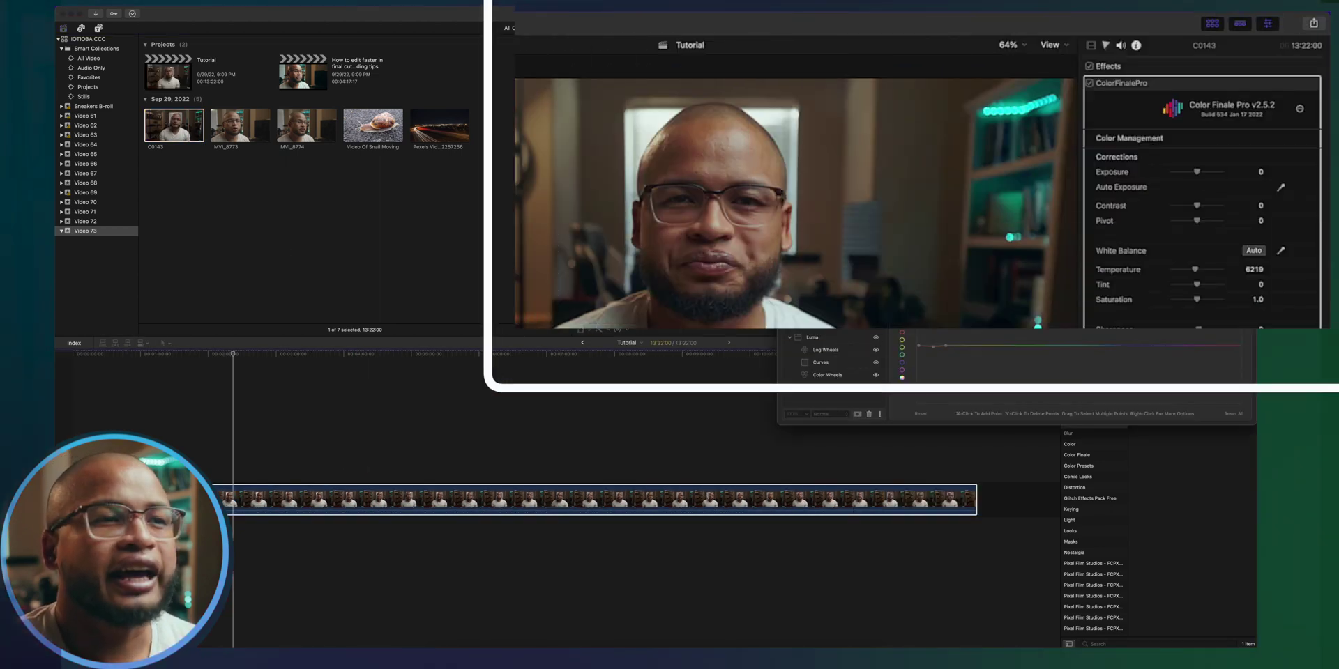
Turn off the clip's effects, then switch to the How to use LUTs project and select its main-track clips.
{"action": "left_click", "coordinate": [1089, 67]}
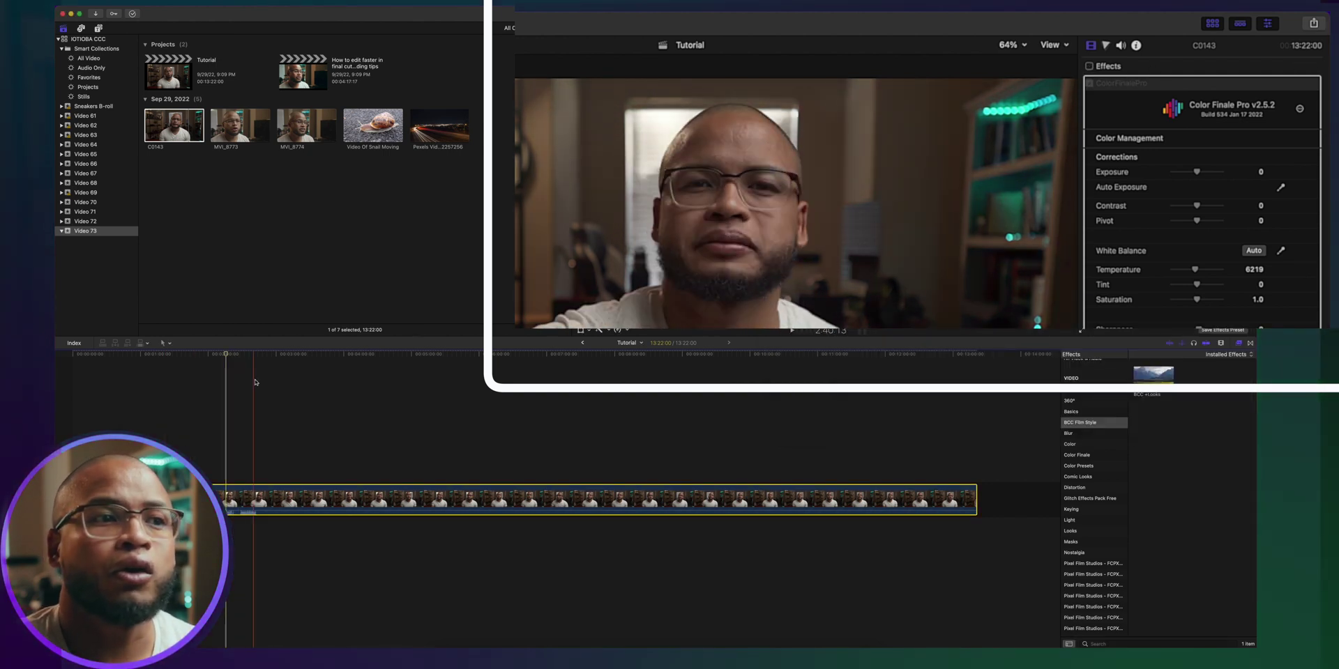
{"action": "left_click", "coordinate": [238, 356]}
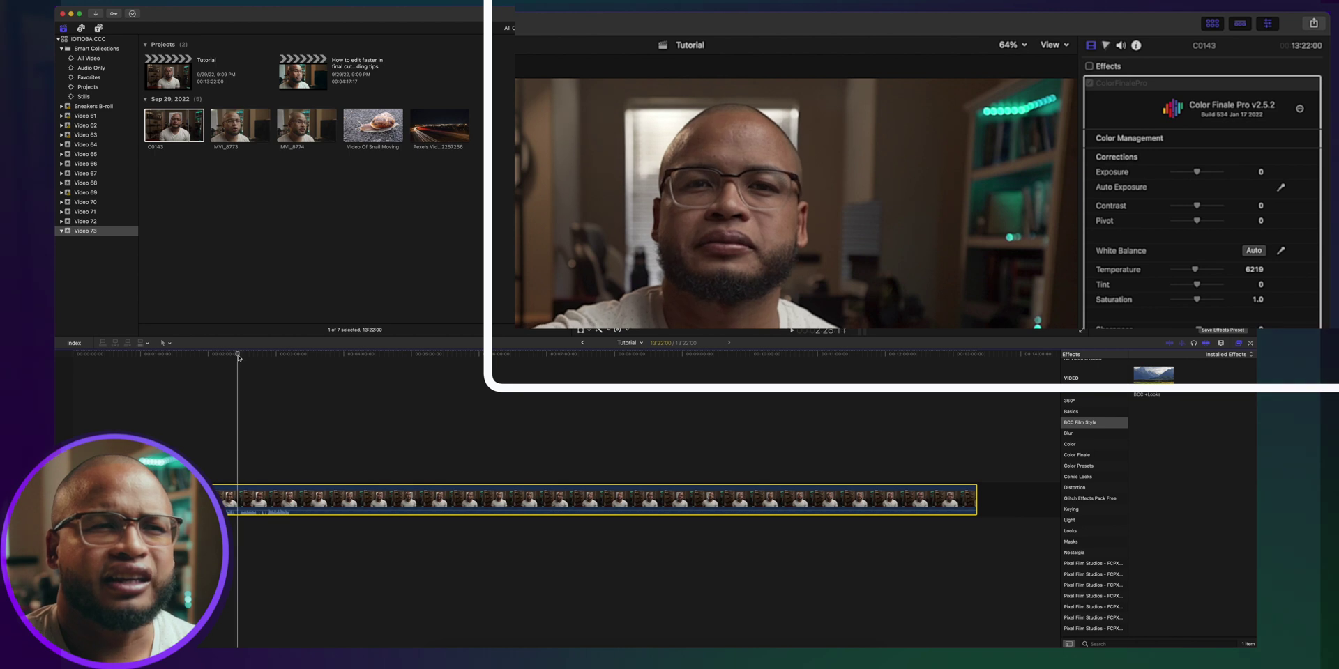
{"action": "left_click", "coordinate": [264, 465]}
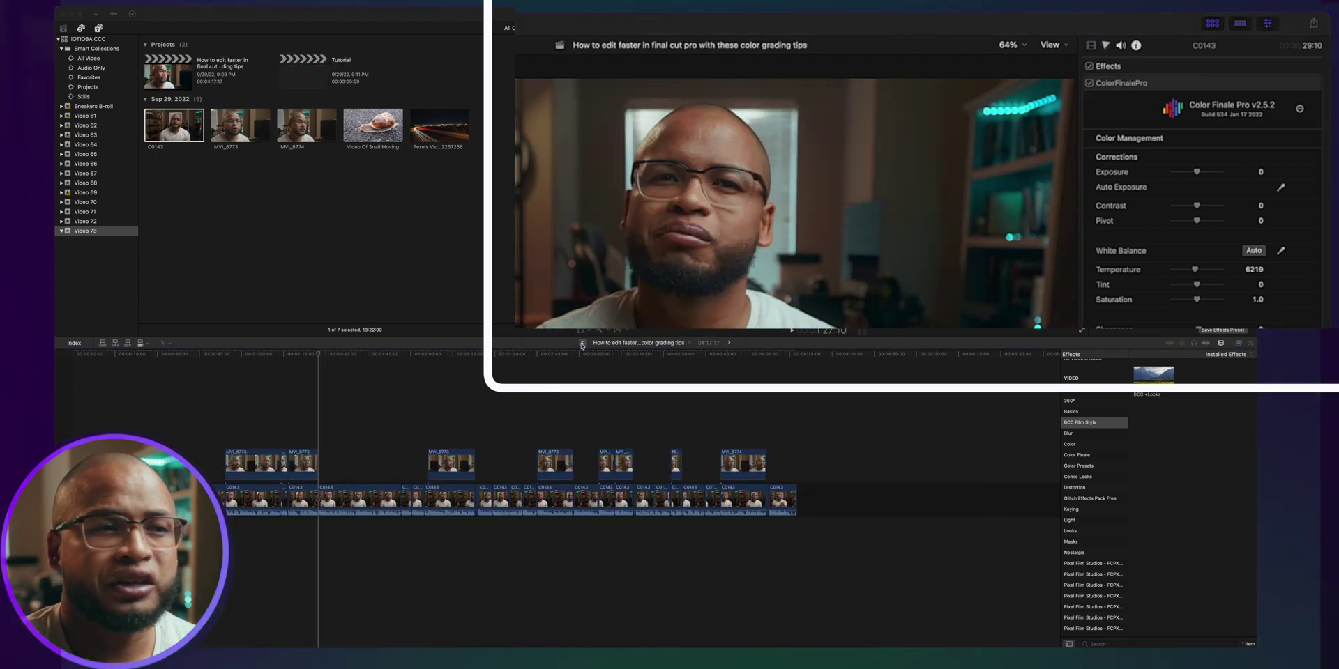
{"action": "left_click", "coordinate": [582, 343]}
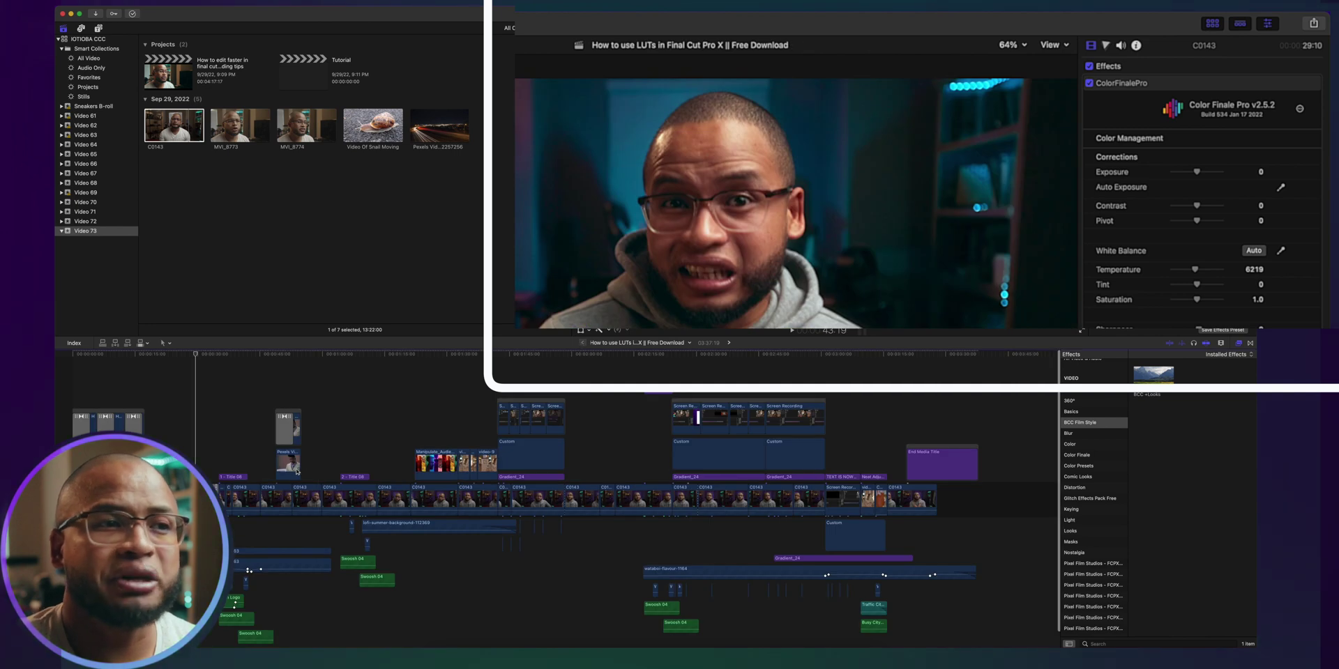
{"action": "left_click_drag", "start_coordinate": [958, 505], "coordinate": [285, 522]}
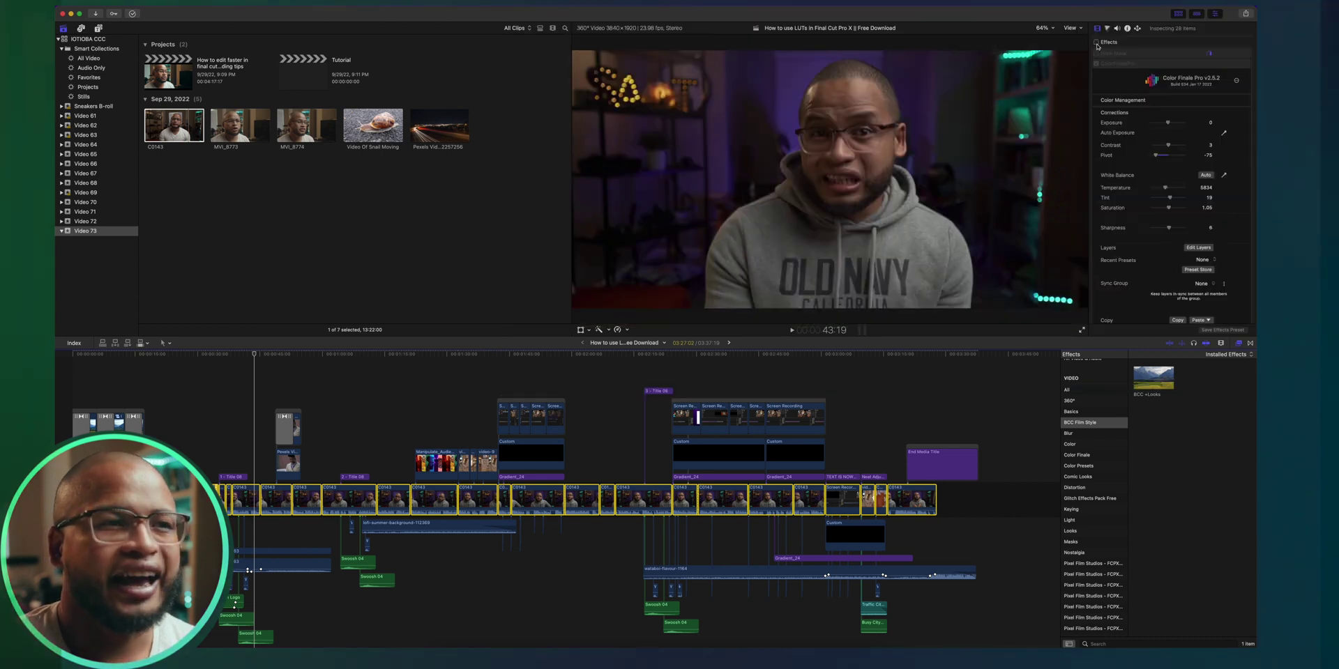
Re-enable the Effects checkbox so the clips' corrections show again.
{"action": "left_click", "coordinate": [1096, 43]}
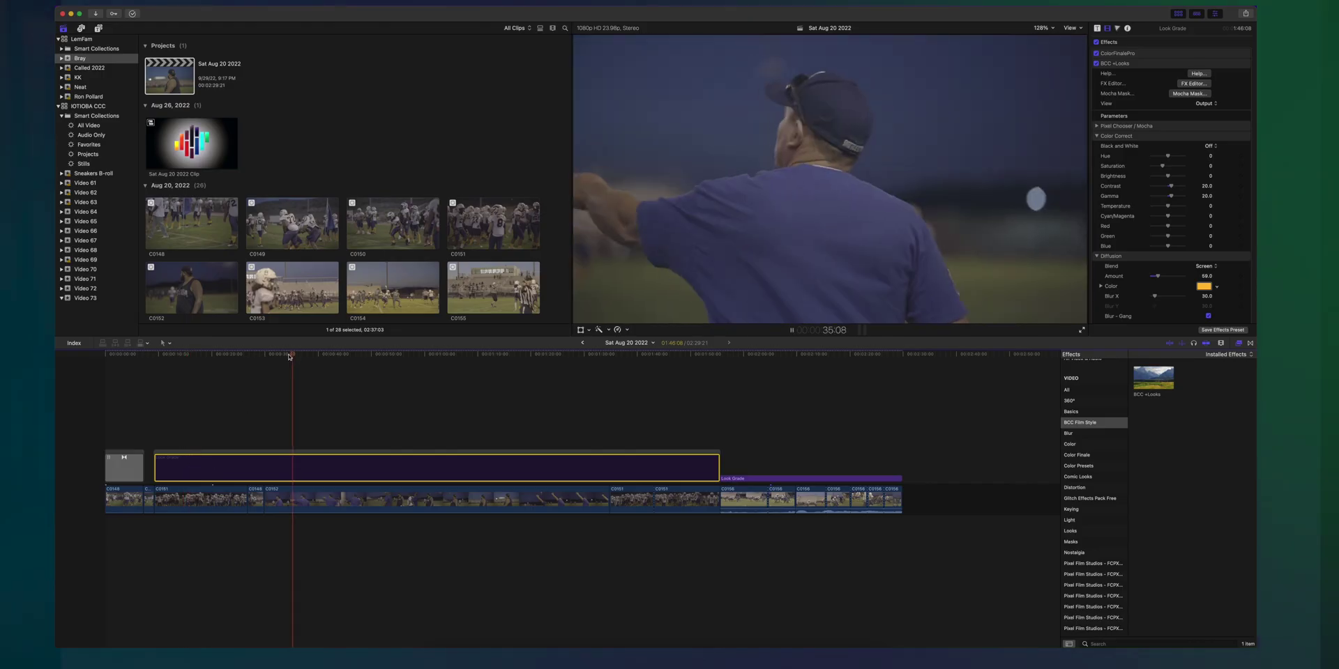
{"action": "left_click", "coordinate": [267, 354]}
{"action": "left_click", "coordinate": [492, 368]}
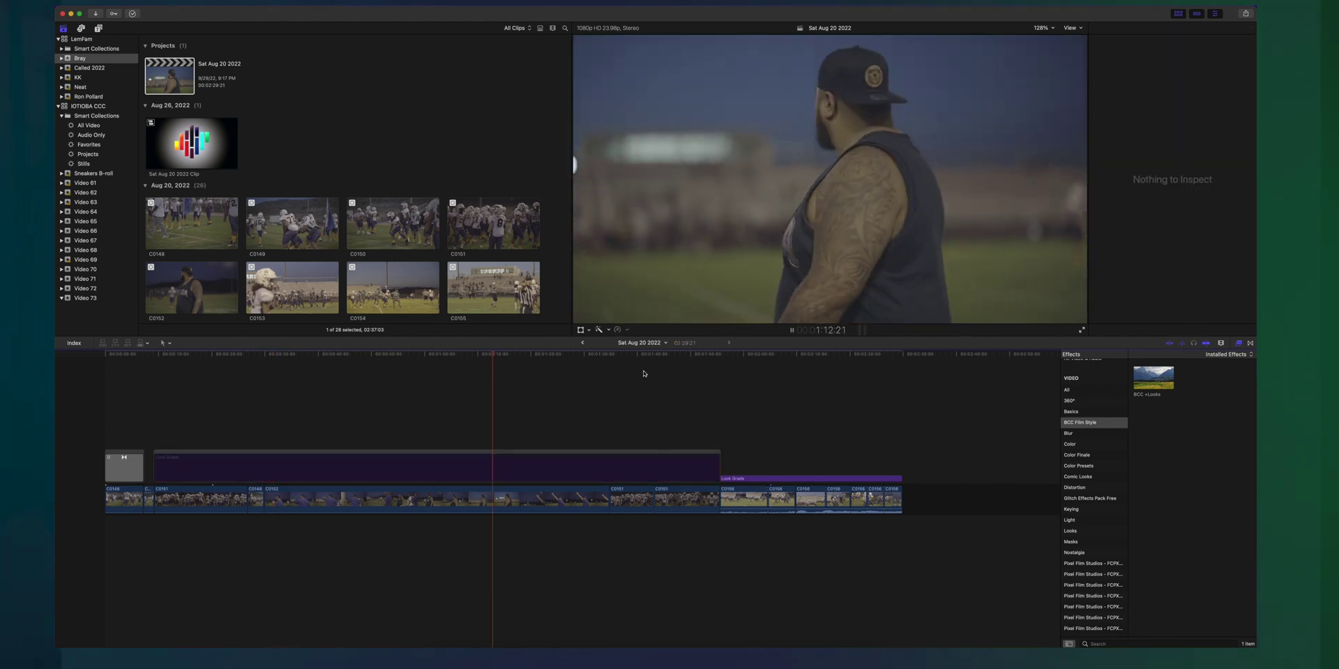
{"action": "left_click", "coordinate": [626, 356]}
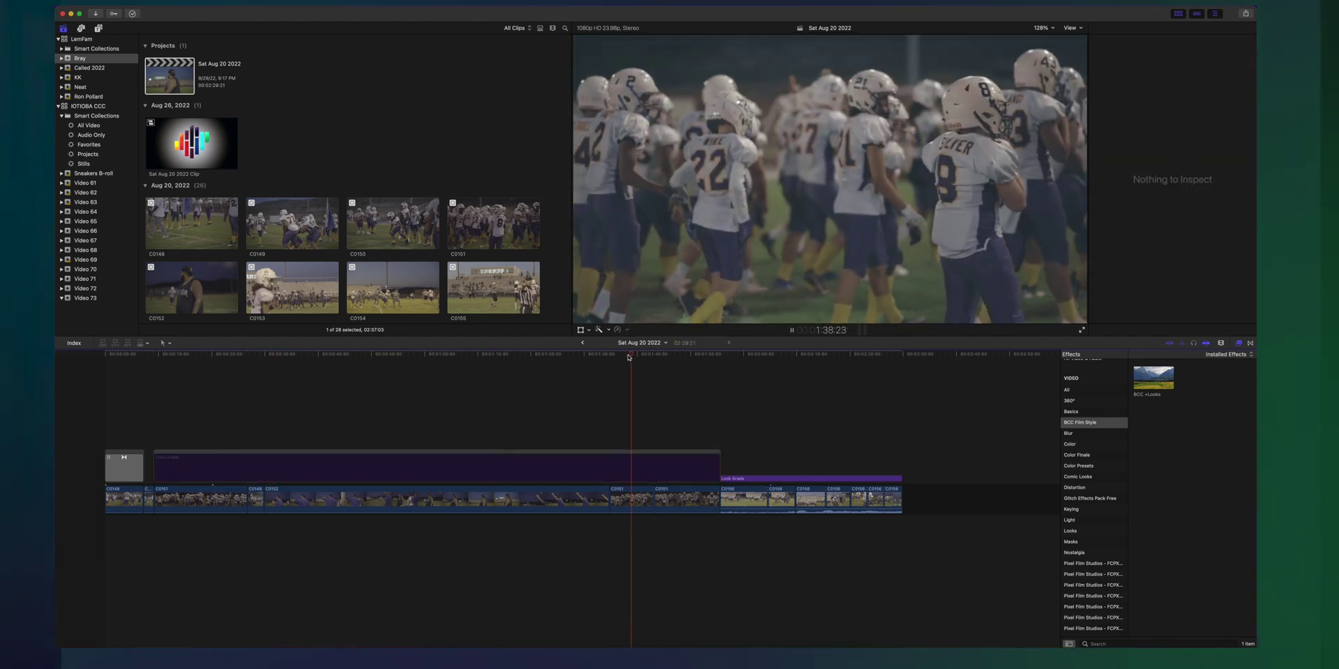
{"action": "left_click", "coordinate": [571, 469]}
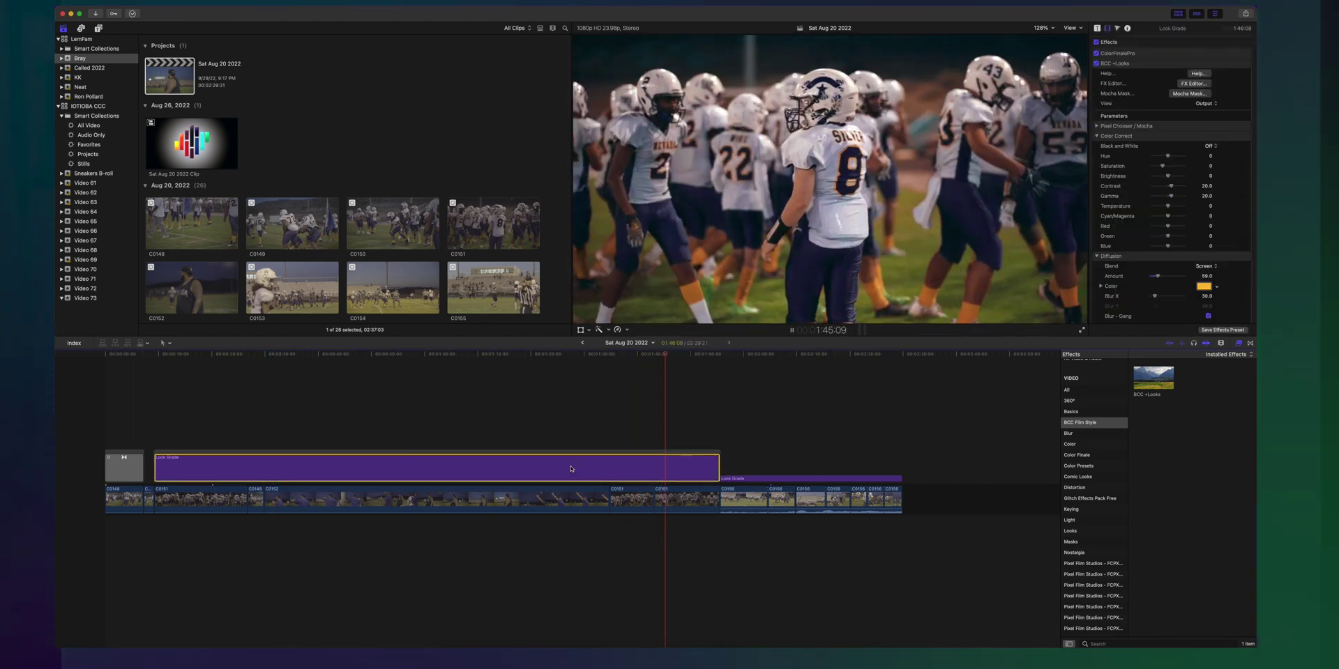
{"action": "left_click", "coordinate": [189, 366]}
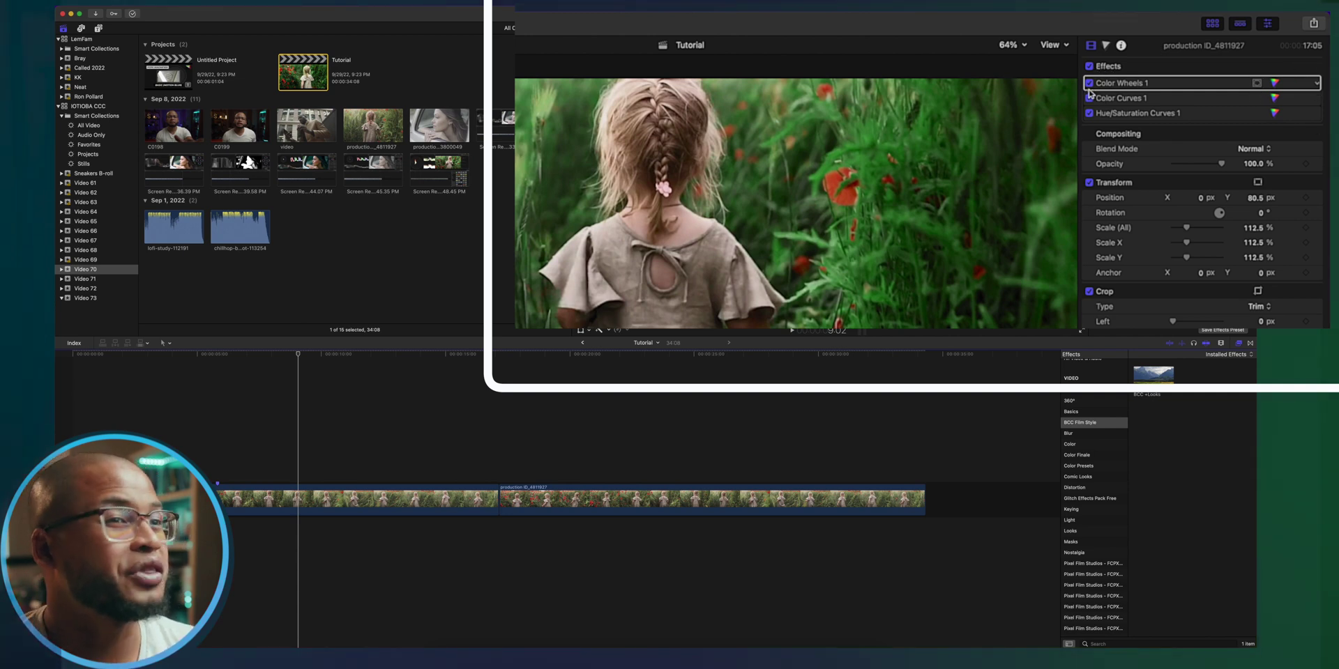
Toggle Color Wheels 1, Color Curves 1 and Hue/Saturation Curves 1 off and back on to compare.
{"action": "left_click", "coordinate": [1089, 84]}
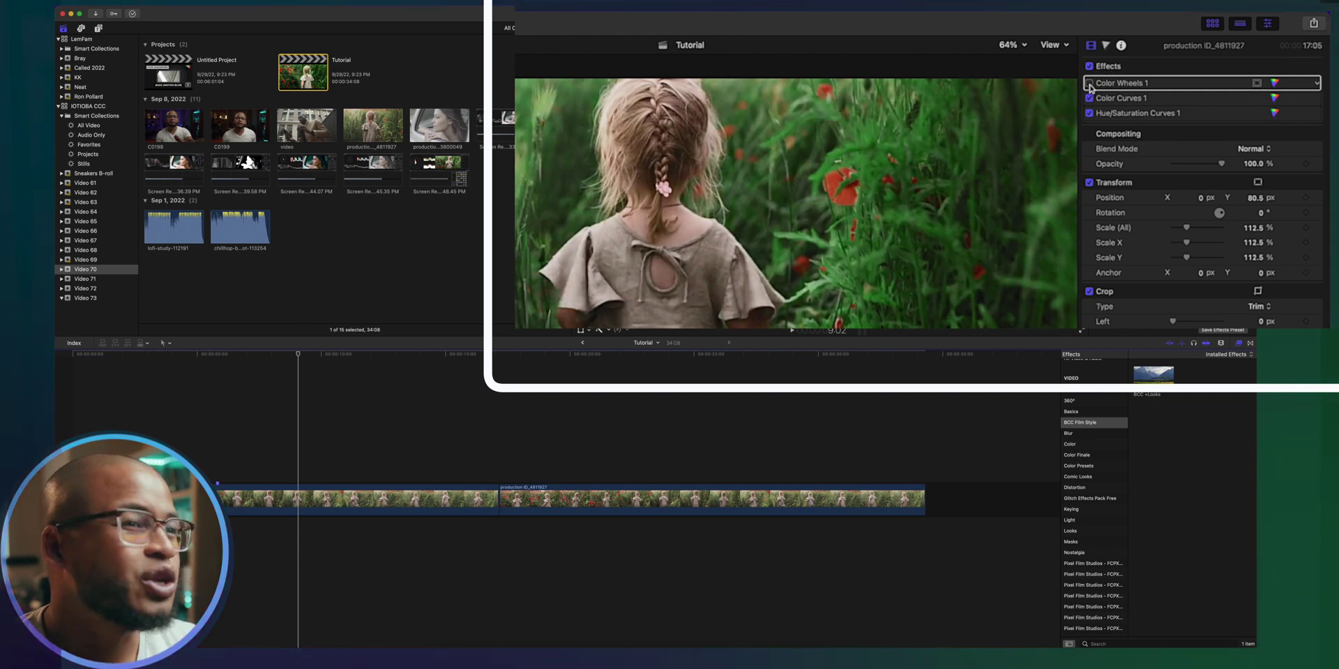
{"action": "left_click", "coordinate": [1089, 84]}
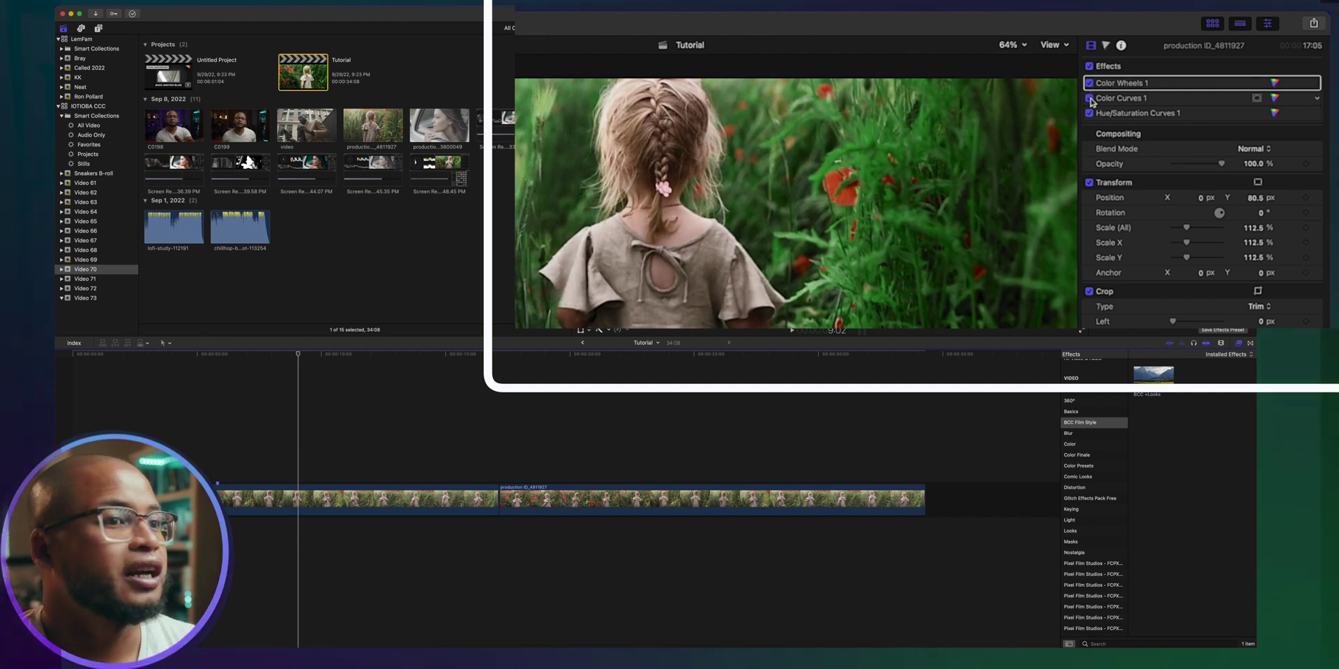
{"action": "left_click", "coordinate": [1089, 99]}
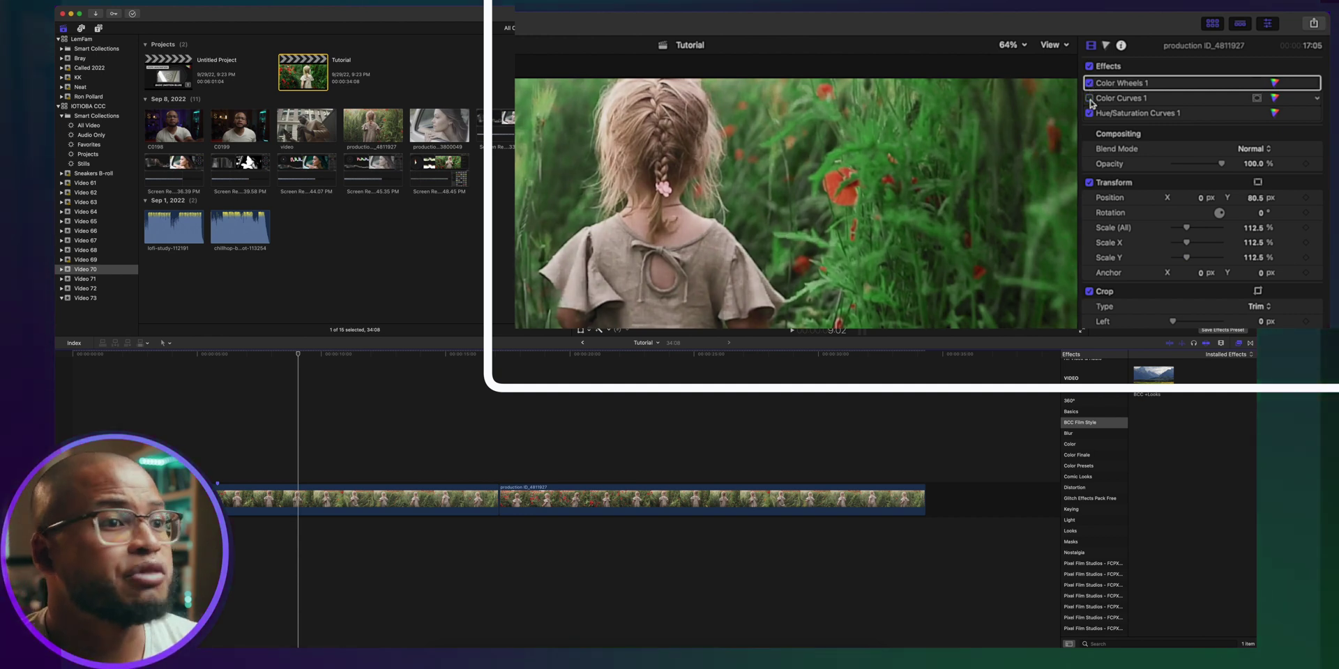
{"action": "left_click", "coordinate": [1090, 98]}
{"action": "left_click", "coordinate": [1089, 114]}
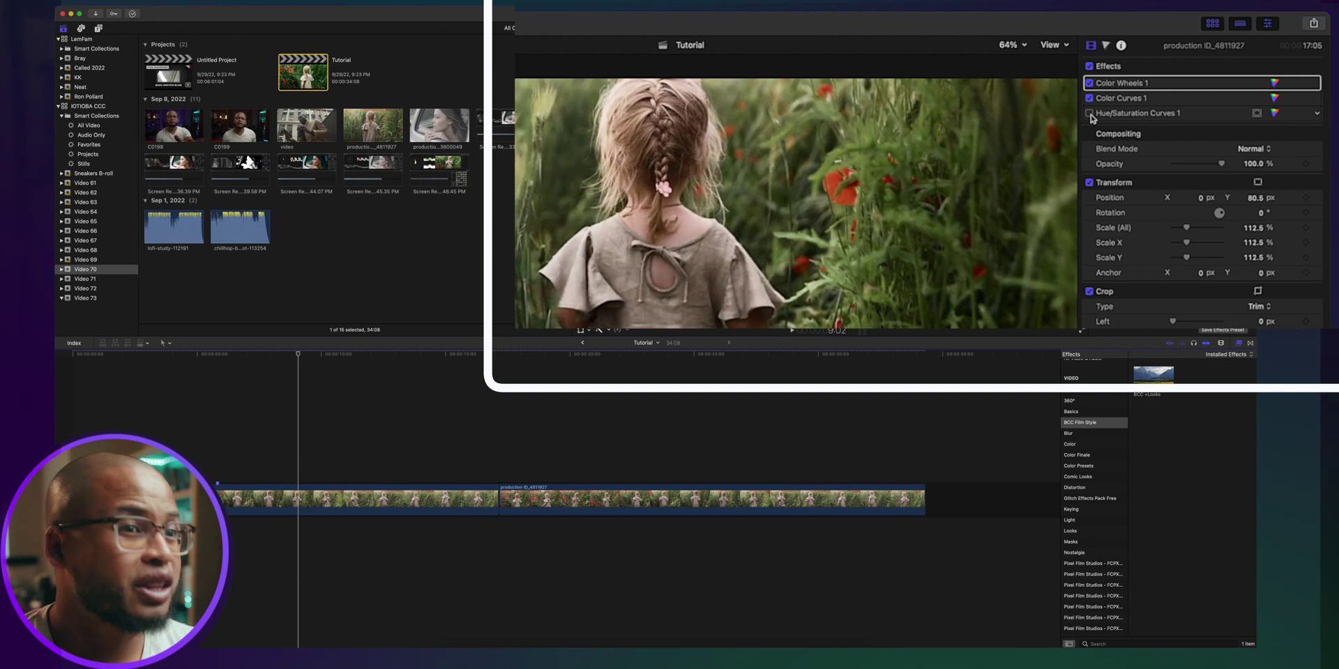
{"action": "left_click", "coordinate": [1089, 113]}
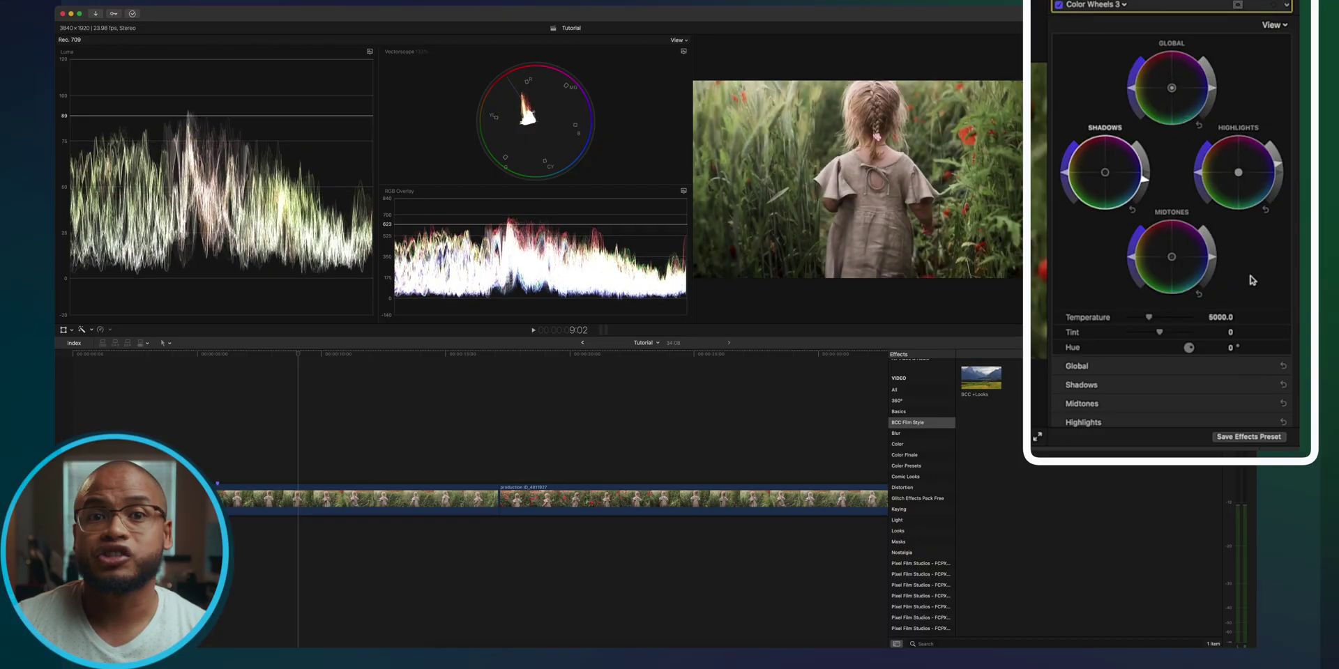
Add another Color Wheels correction and a Color Curves correction to the field clip.
{"action": "left_click", "coordinate": [1091, 4]}
{"action": "left_click", "coordinate": [1113, 92]}
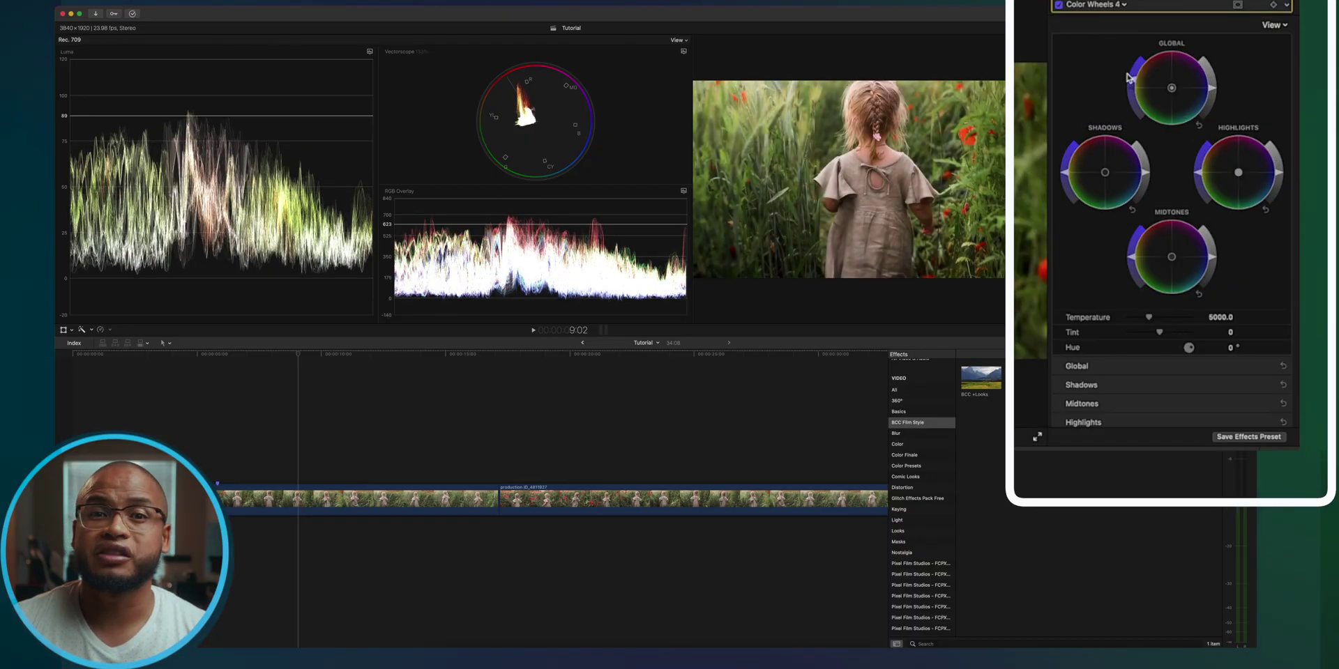
{"action": "left_click", "coordinate": [1114, 7]}
{"action": "left_click", "coordinate": [1112, 118]}
Raise the upper Luma curve to brighten highlights and adjust the wheels' Mix slider.
{"action": "left_click", "coordinate": [1118, 112]}
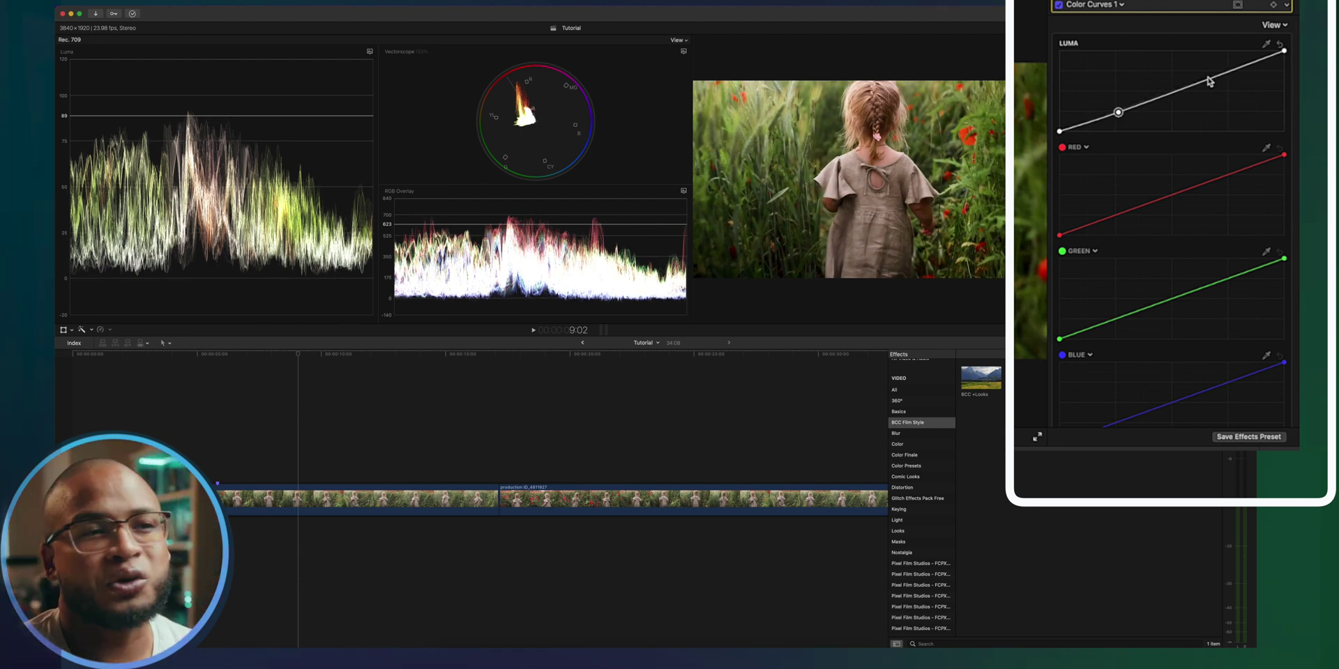
{"action": "left_click_drag", "start_coordinate": [1209, 82], "coordinate": [1205, 77]}
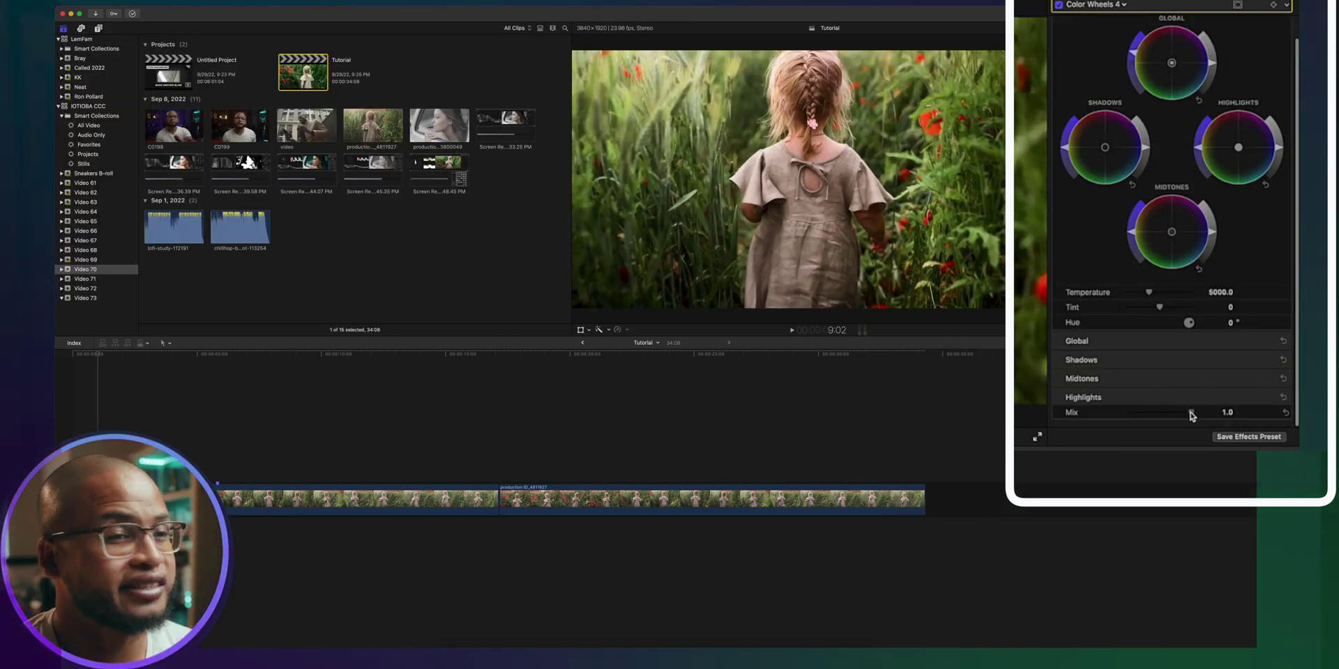
{"action": "left_click_drag", "start_coordinate": [1192, 416], "coordinate": [1117, 417]}
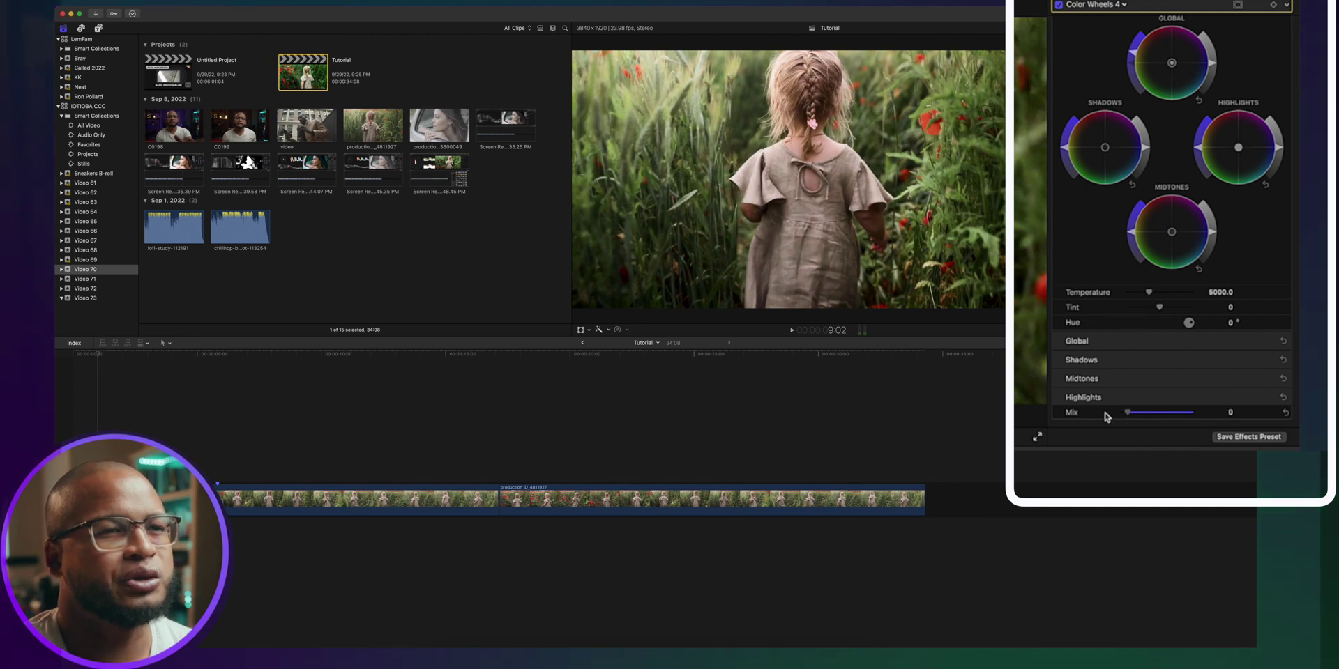
{"action": "left_click_drag", "start_coordinate": [1161, 422], "coordinate": [1191, 413]}
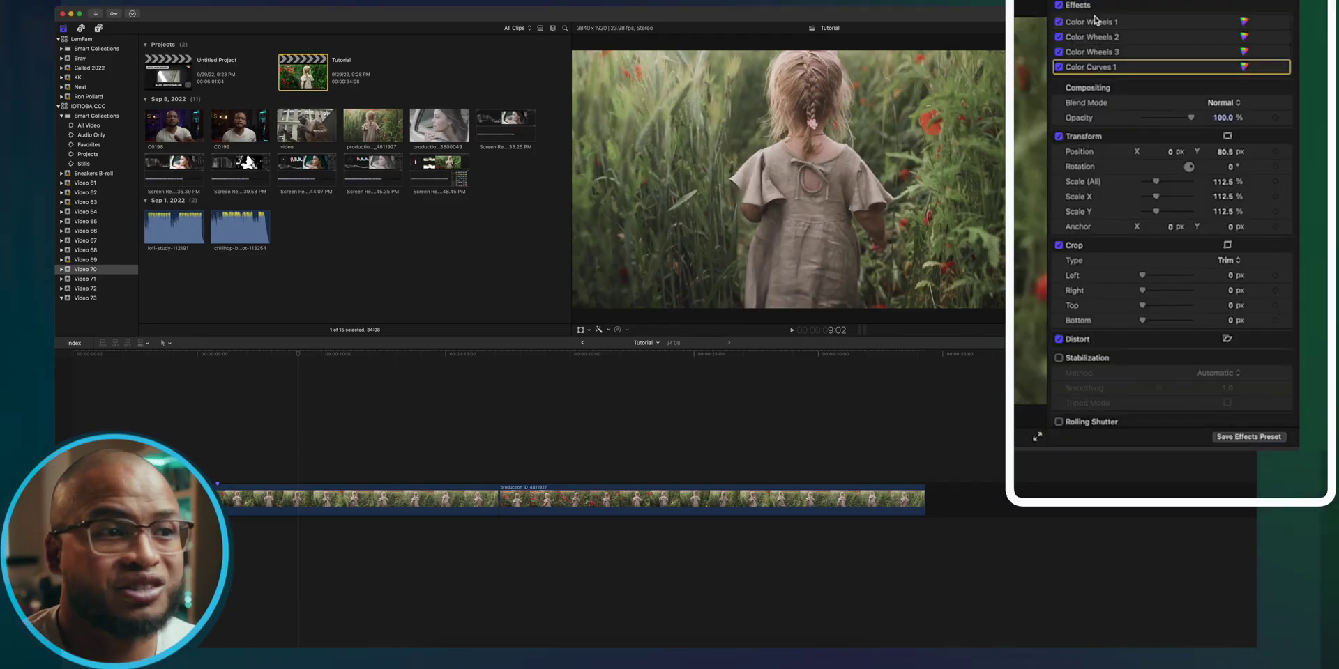
Begin saving an effects preset, then add second and third Color Wheels plus a Color Curves correction.
{"action": "left_click", "coordinate": [1249, 437]}
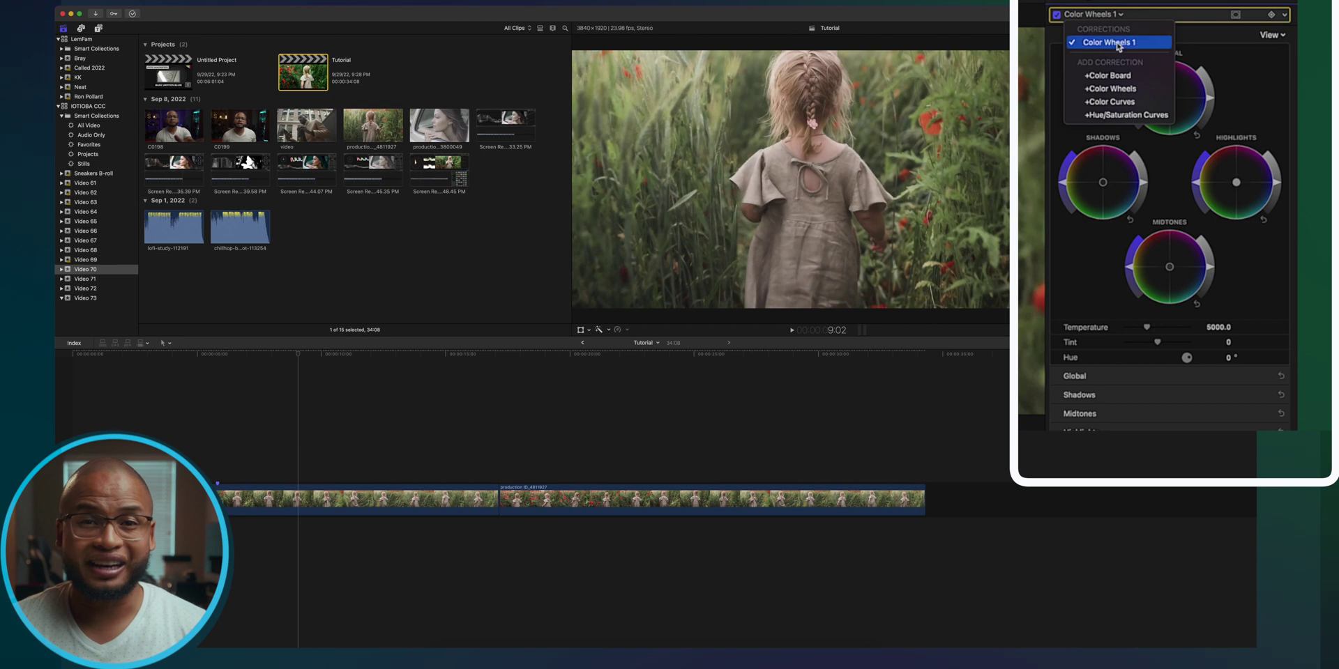
{"action": "left_click", "coordinate": [1114, 16]}
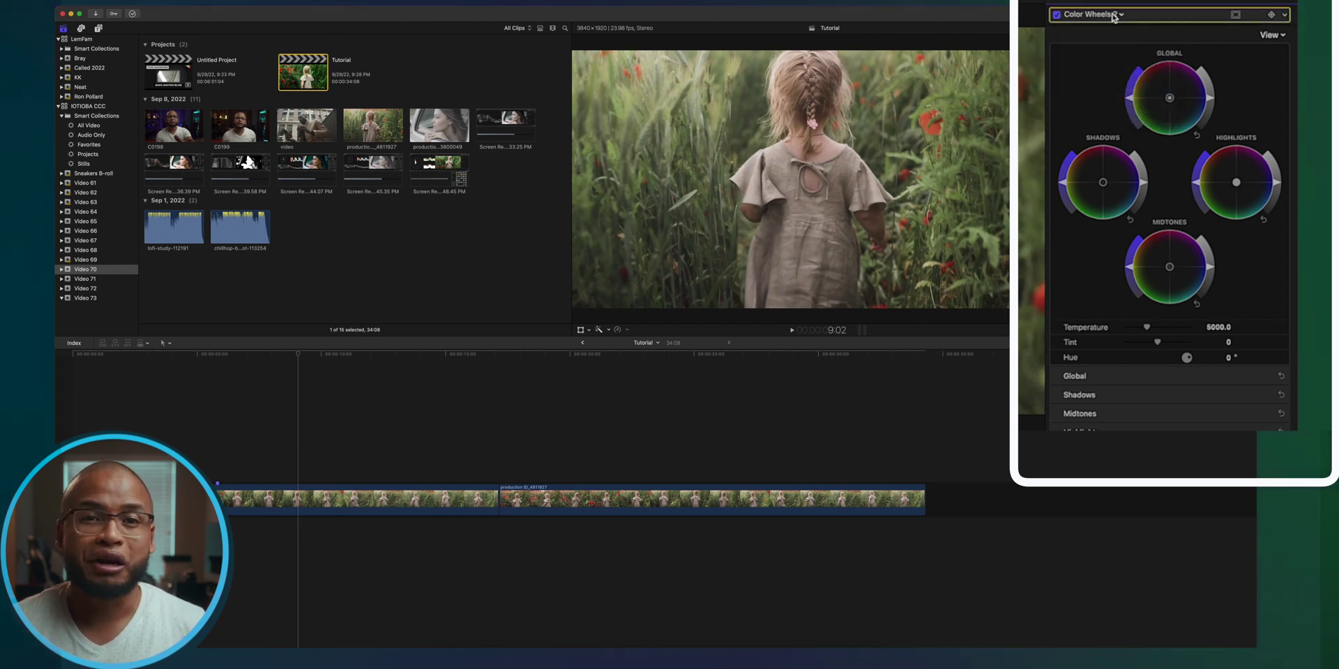
{"action": "left_click", "coordinate": [1114, 16]}
{"action": "left_click", "coordinate": [1122, 106]}
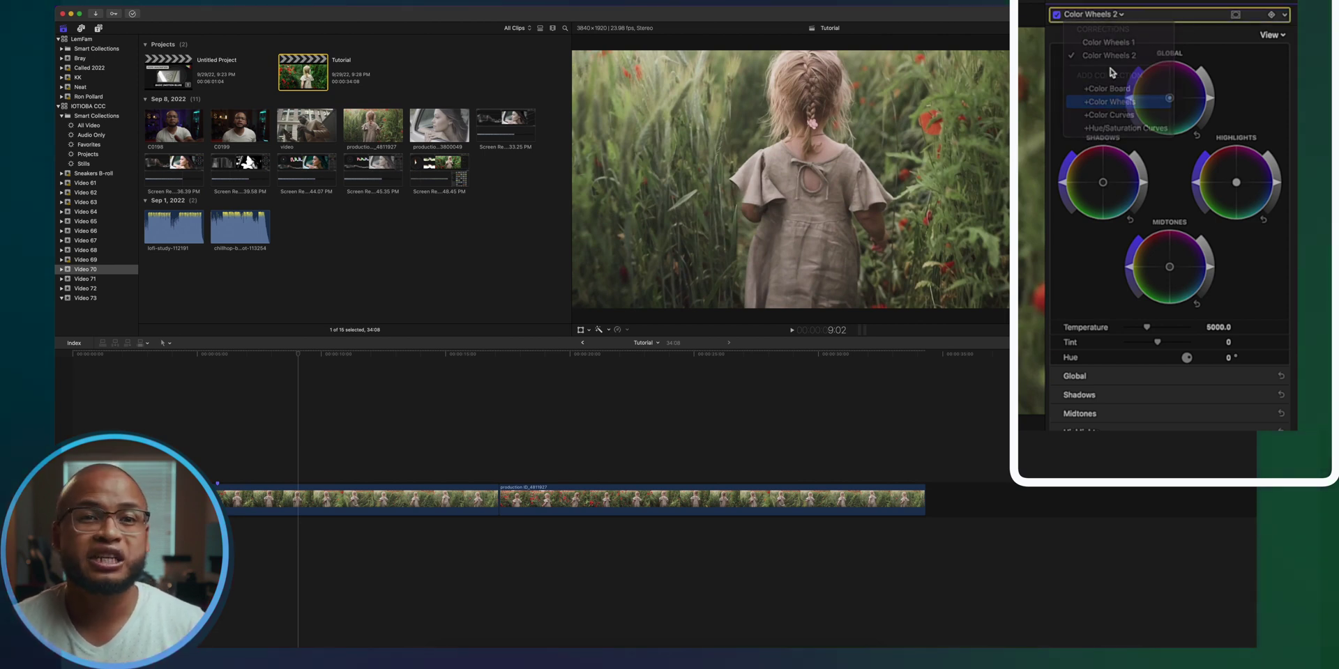
{"action": "left_click", "coordinate": [1116, 16]}
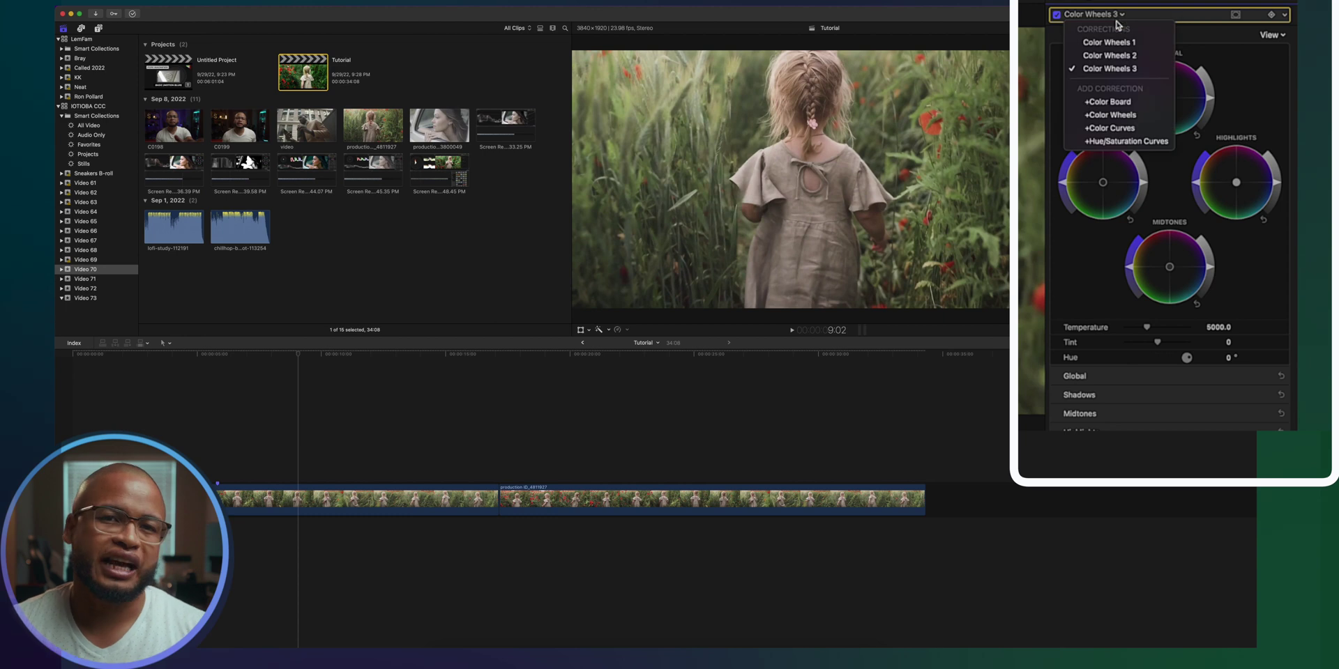
{"action": "left_click", "coordinate": [1129, 130]}
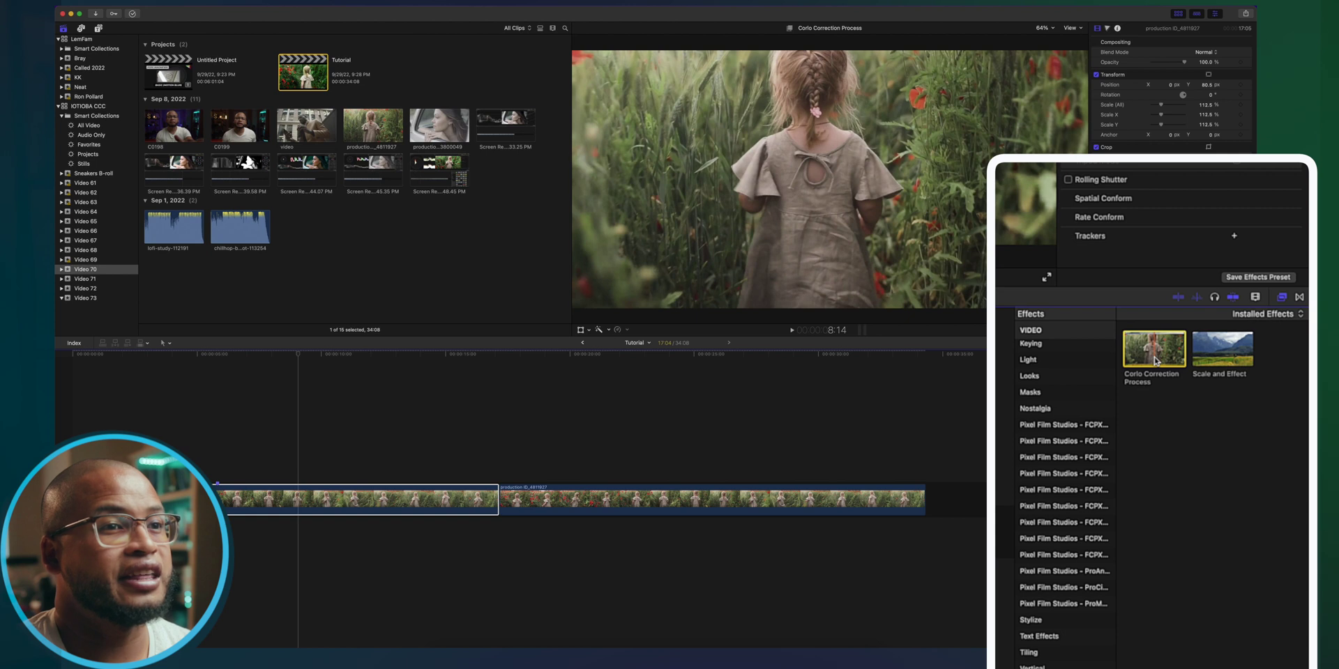
Apply the saved color-correction preset to the field clip and view Color Wheels 1 and 2.
{"action": "double_click", "coordinate": [1154, 348]}
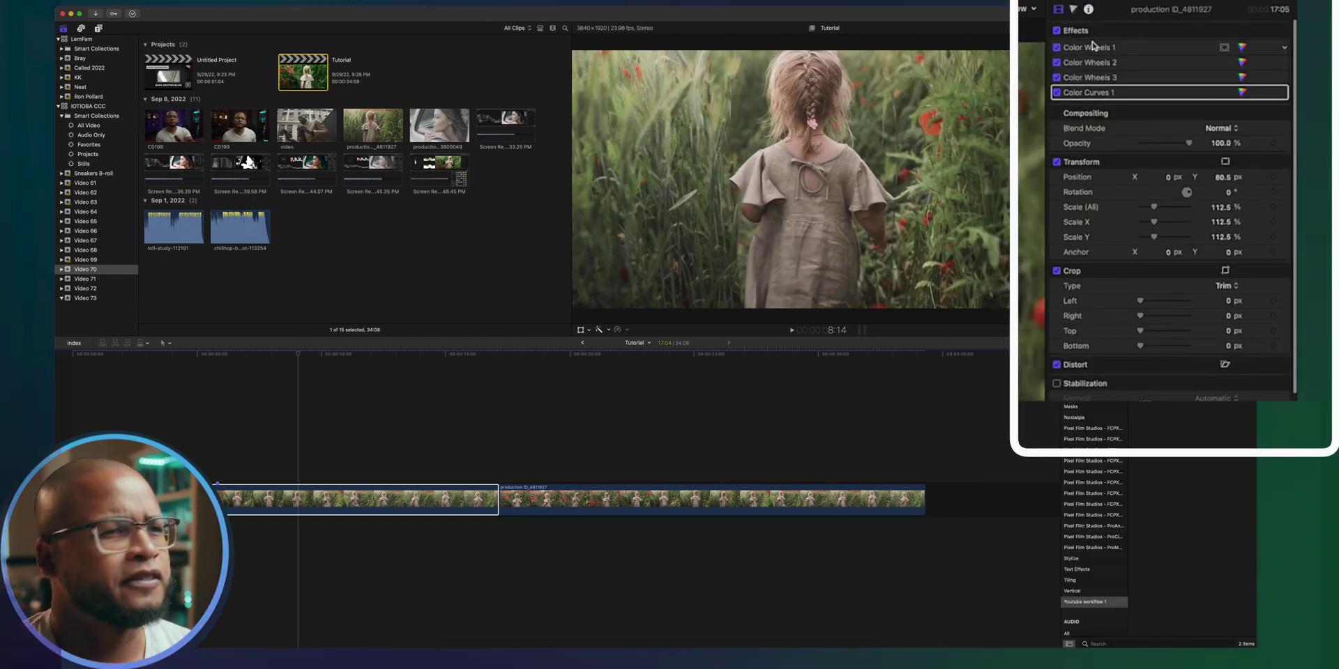
{"action": "key", "text": "super+6"}
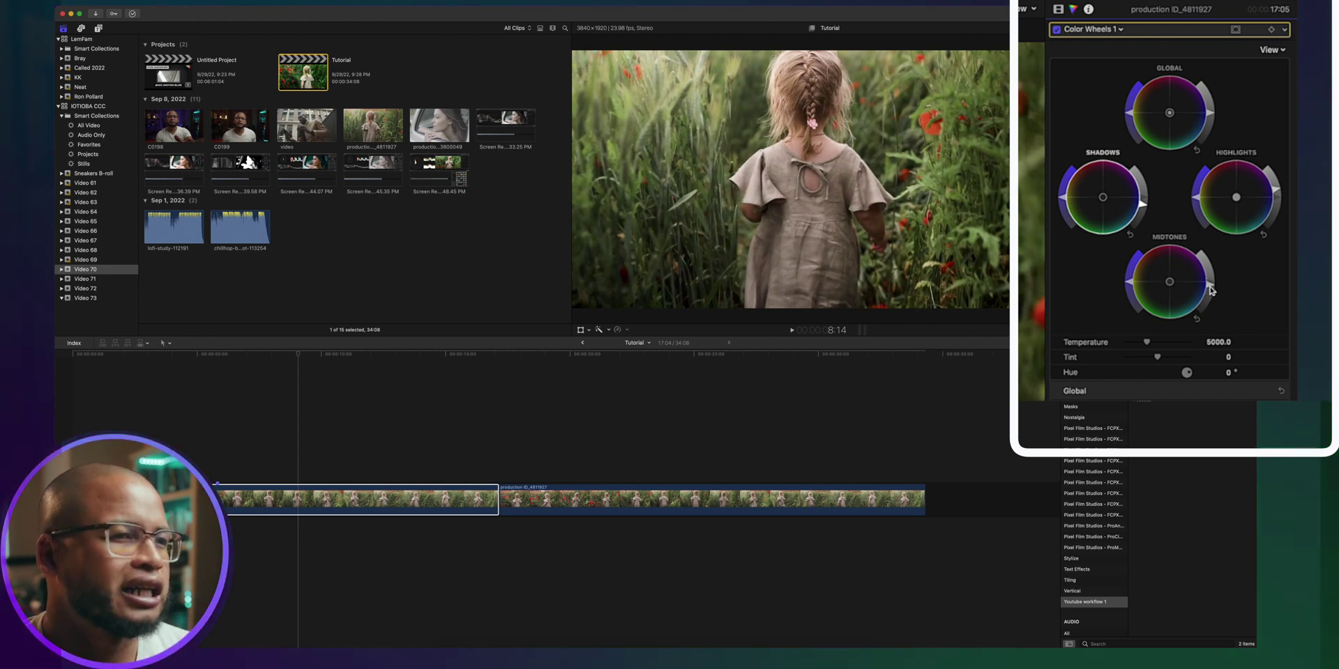
{"action": "key", "text": "super+6"}
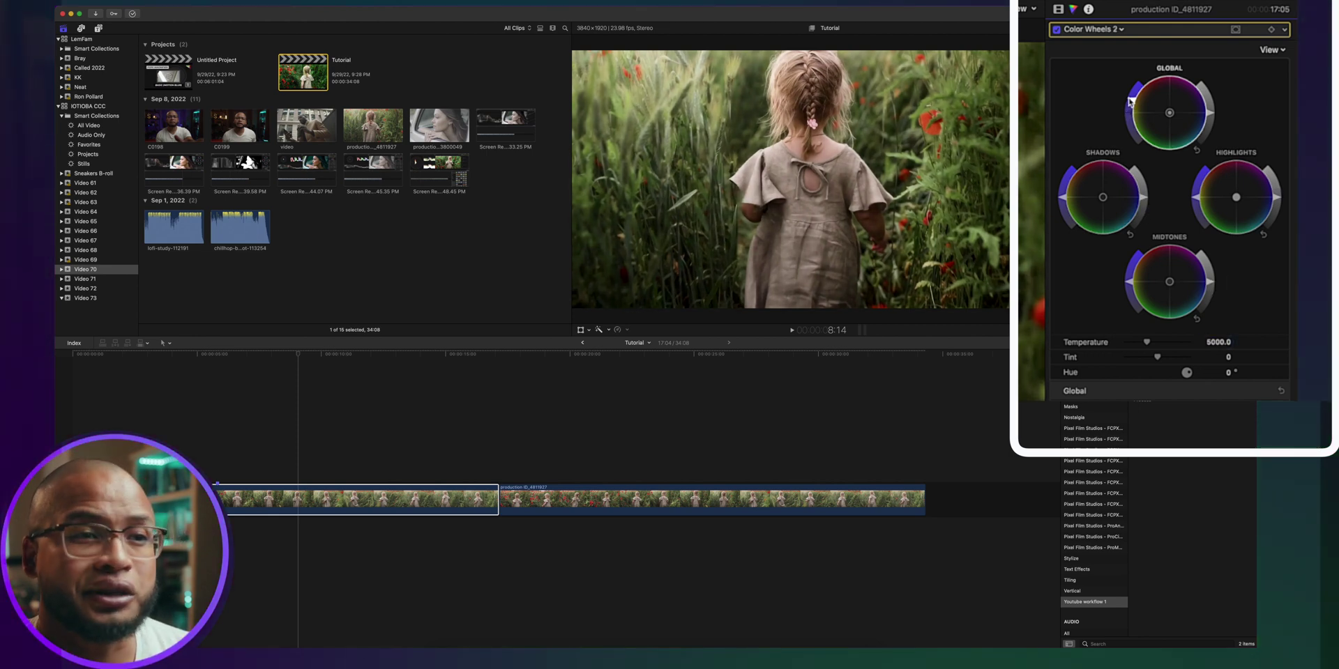